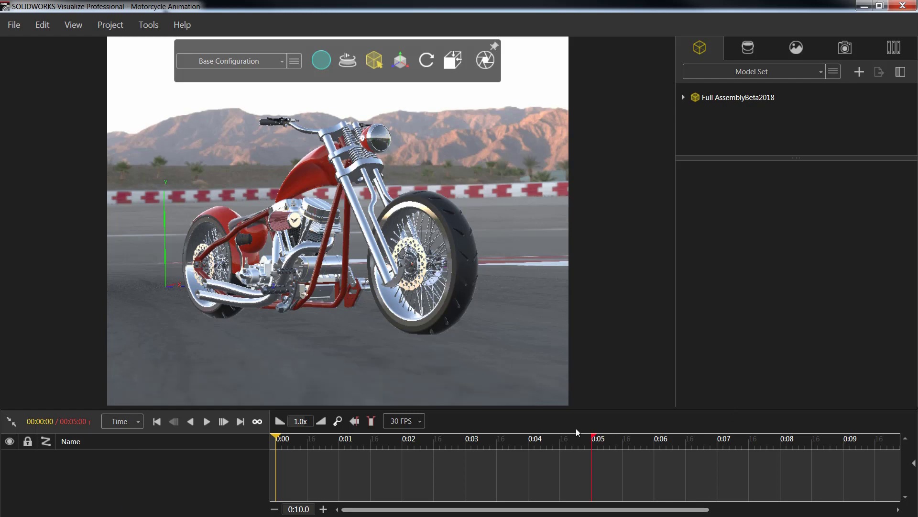
- Turn on Show Timeline so the animation timeline is displayed
click(72, 28)
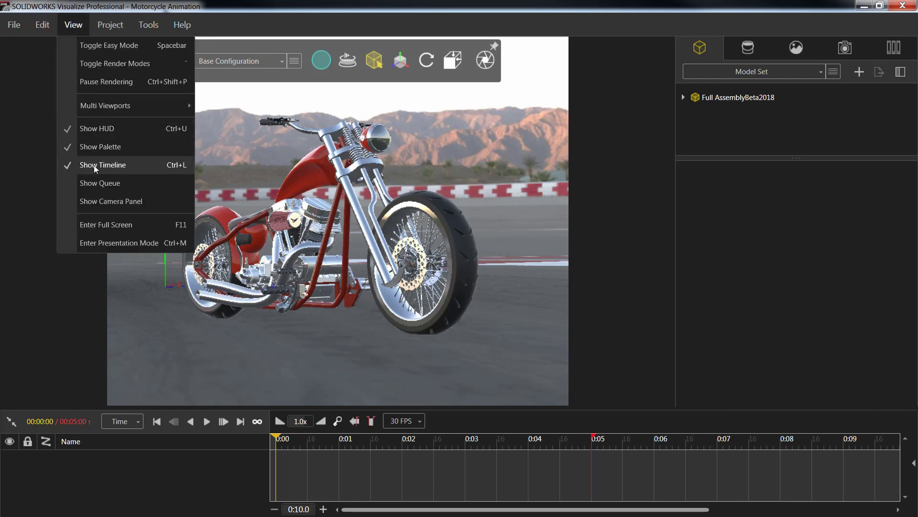
click(94, 166)
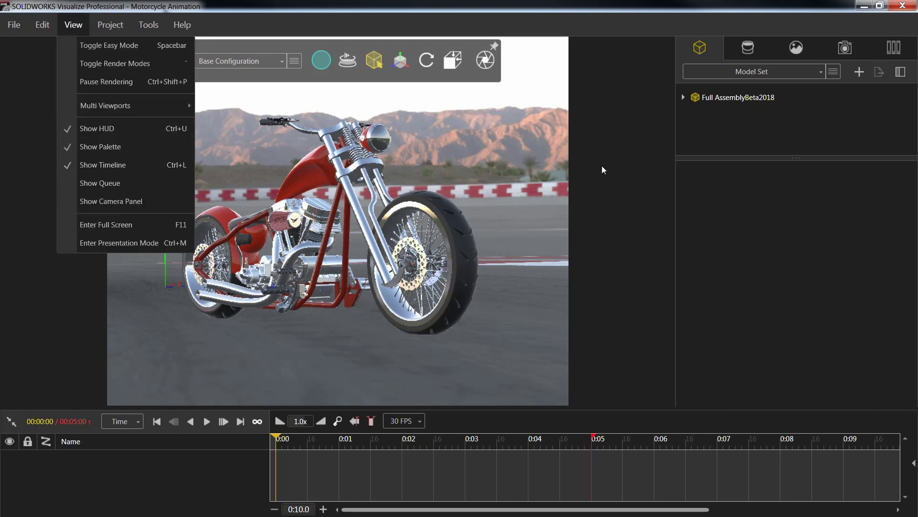
click(638, 160)
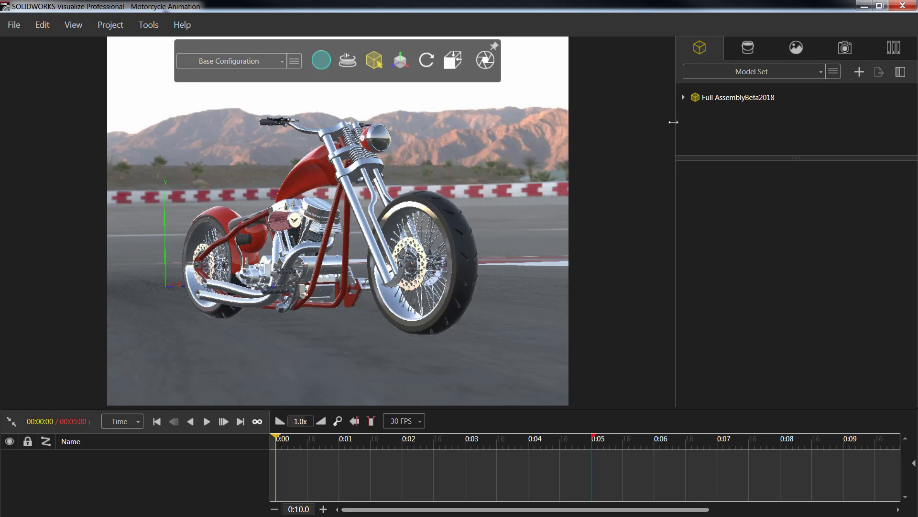
- Duplicate the SOLIDWORKS Viewport camera on the Cameras tab to create SOLIDWORKS Viewport 2
click(838, 49)
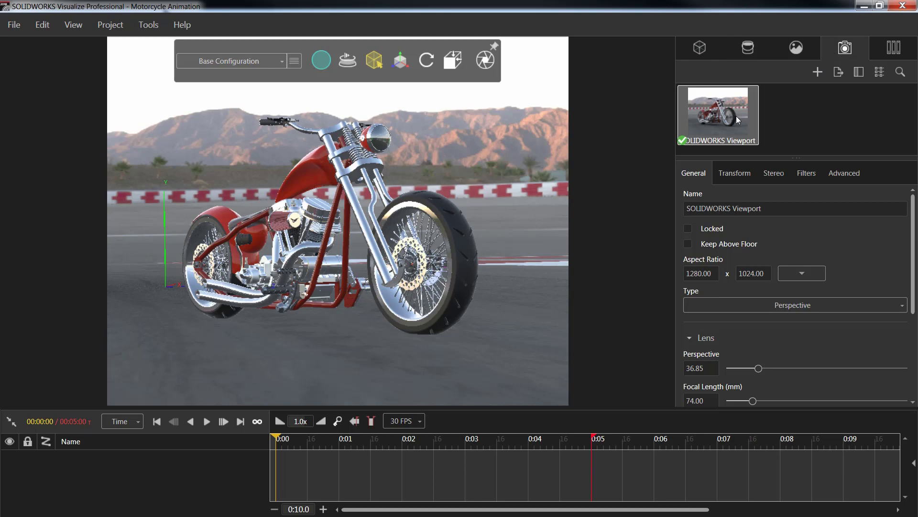
key(ctrl+c)
key(ctrl+v)
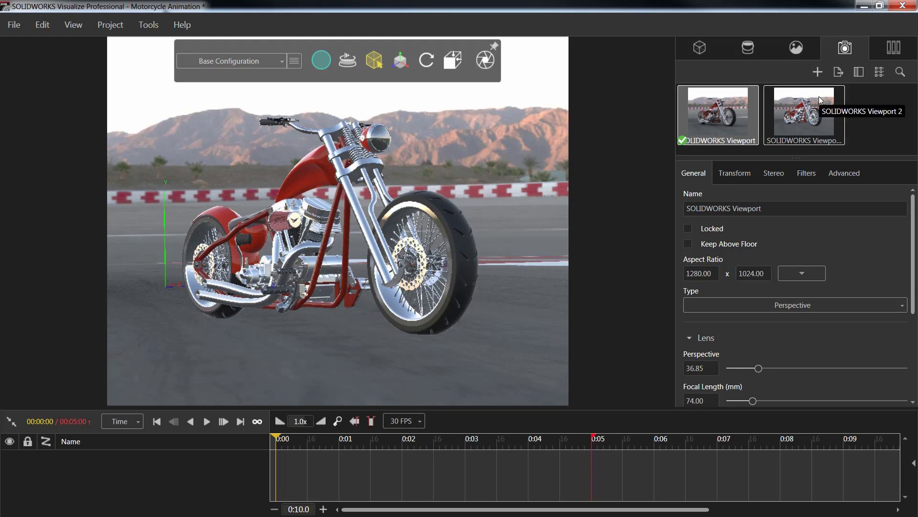
- Add a 0:00 keyframe to SOLIDWORKS Viewport 2 and make it the active camera
right_click(809, 109)
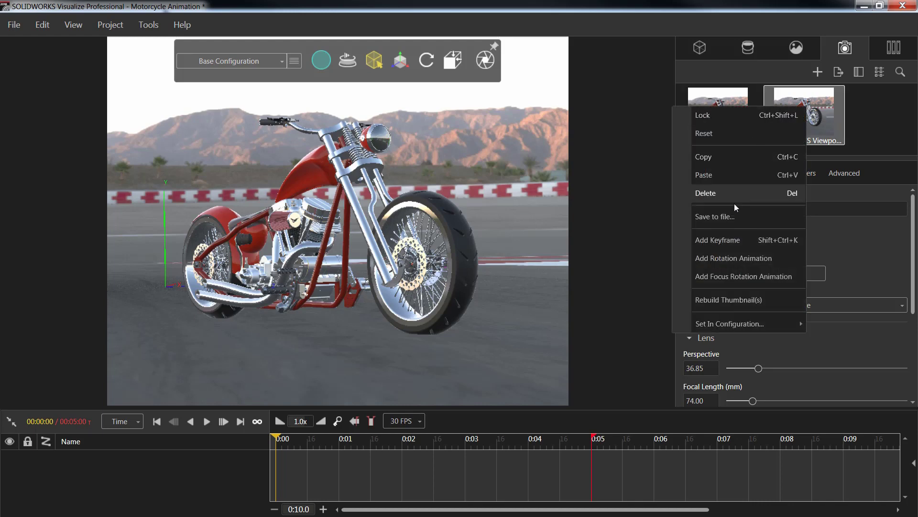
click(734, 240)
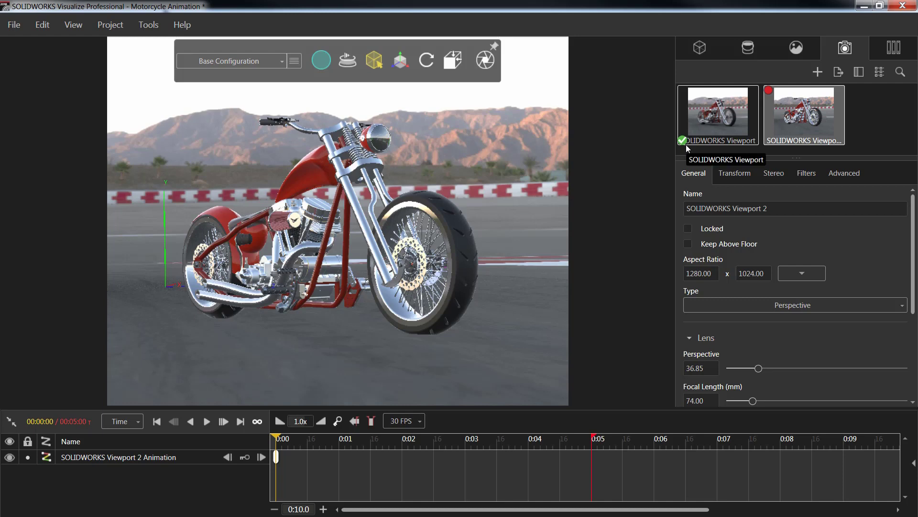
double_click(813, 121)
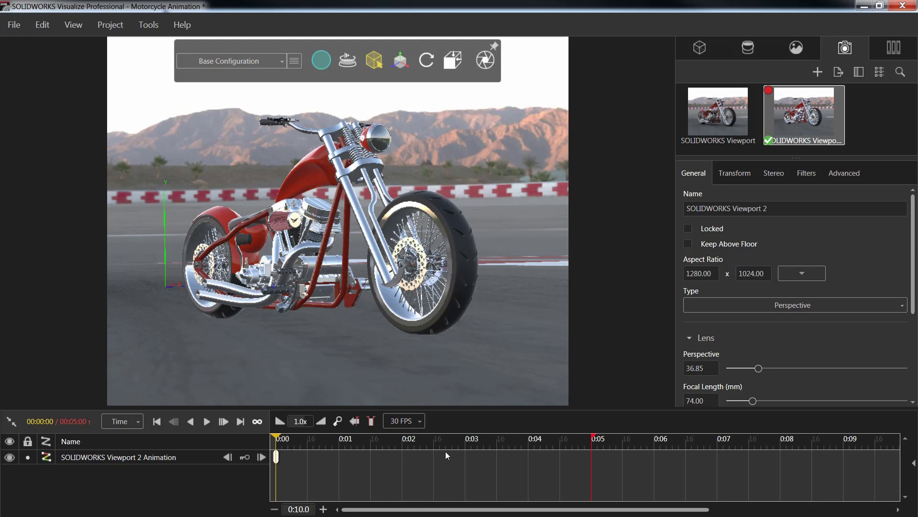
- Extend the animation end marker to 0:09 and enable Auto Keyframing
drag(588, 436, 840, 432)
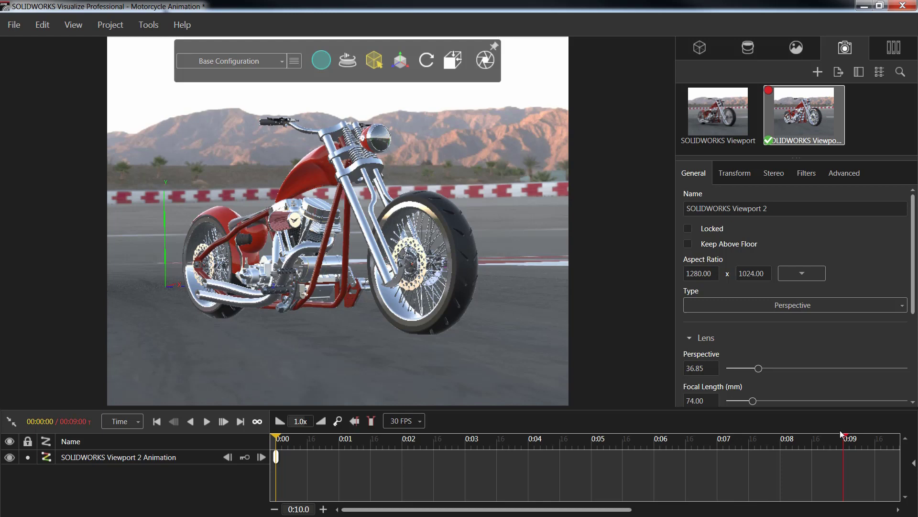
click(339, 421)
- Record a 0:02 camera keyframe zoomed in close on the engine
drag(281, 438, 404, 437)
scroll(376, 338, up, 3)
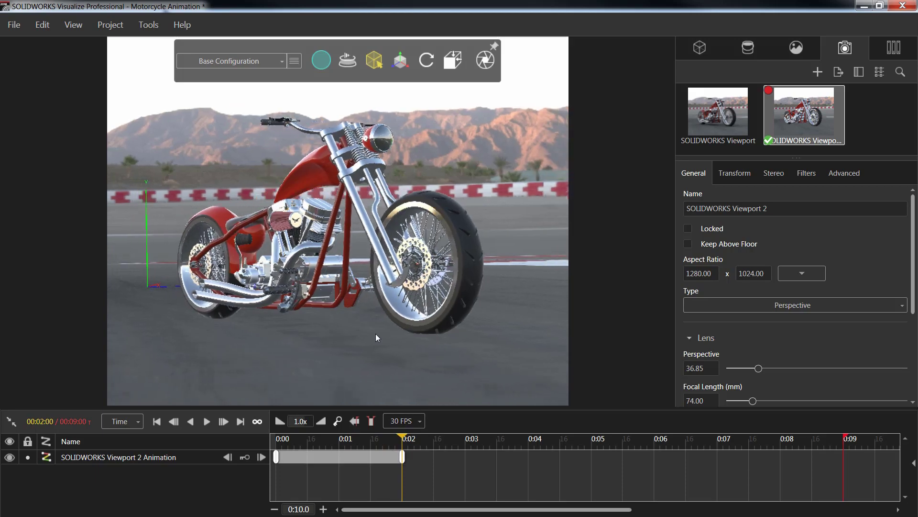
scroll(376, 338, up, 5)
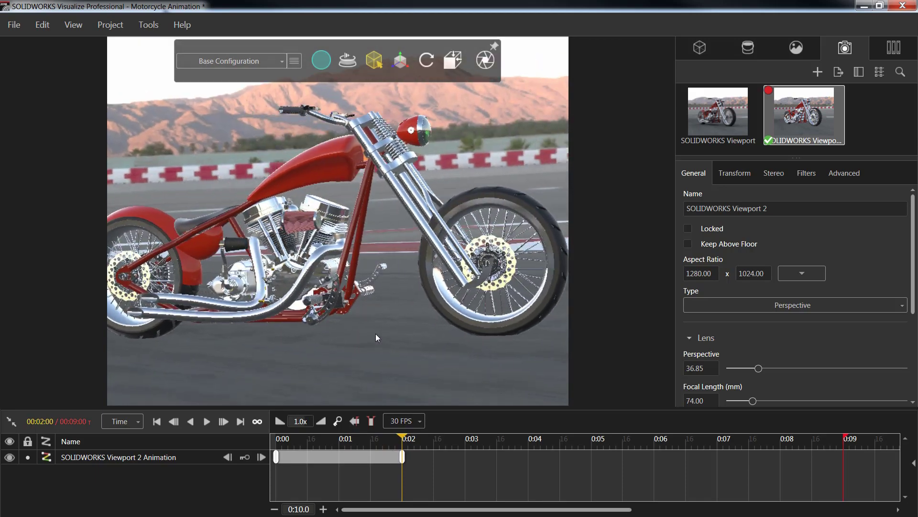
scroll(377, 338, up, 3)
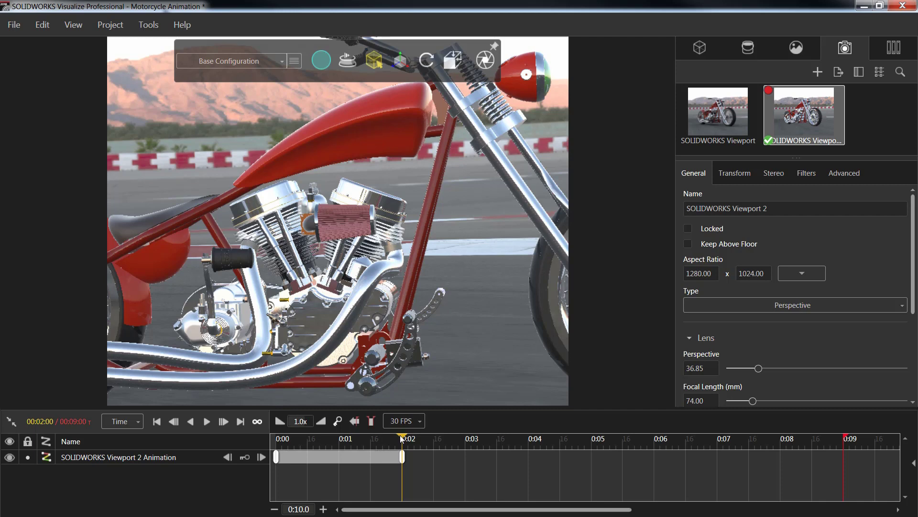
- Record camera keyframes at 0:05, 0:06.9 (raised rear-side view) and 0:09
drag(402, 439, 593, 445)
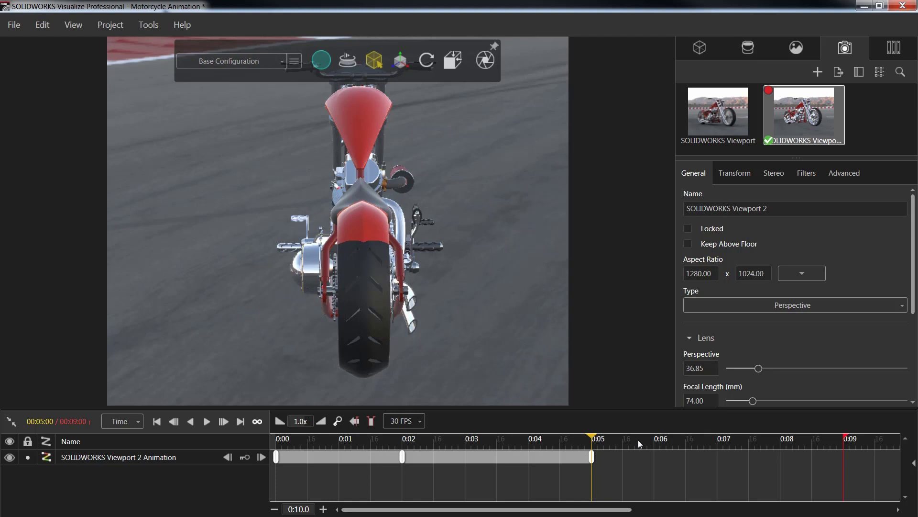
drag(596, 439, 711, 439)
drag(497, 377, 441, 360)
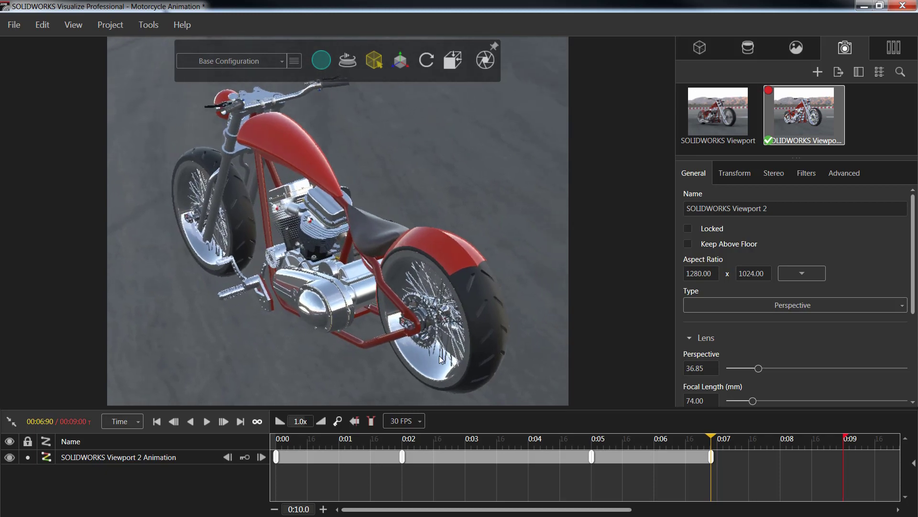
drag(716, 438, 843, 439)
scroll(408, 353, up, 5)
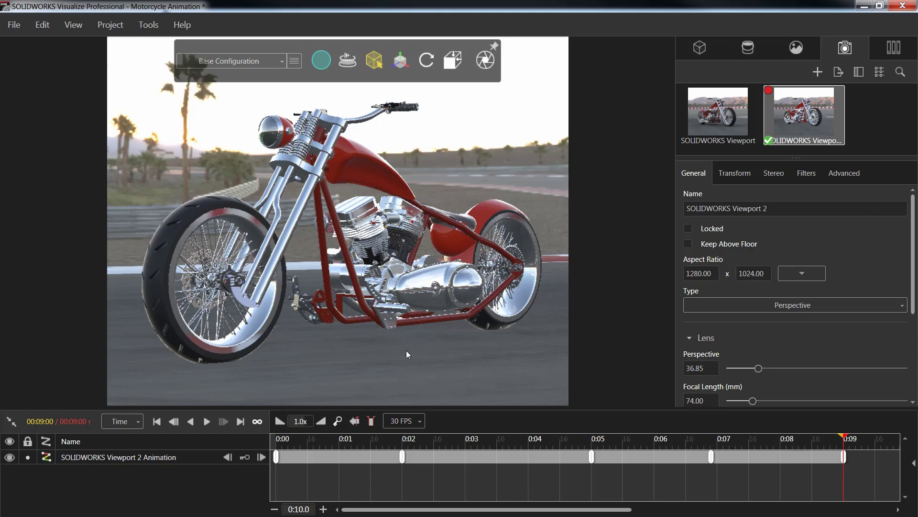
- Play the Viewport 2 flyover animation and pause it partway through
click(207, 421)
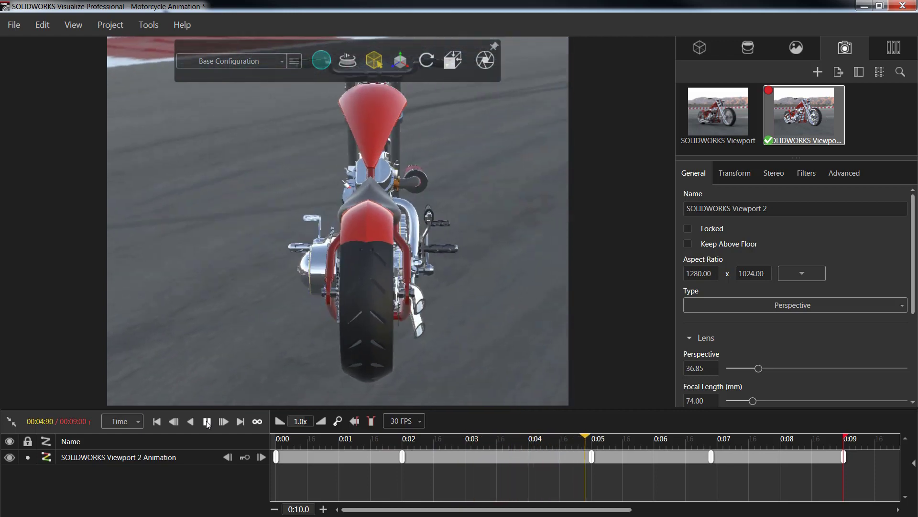
click(207, 422)
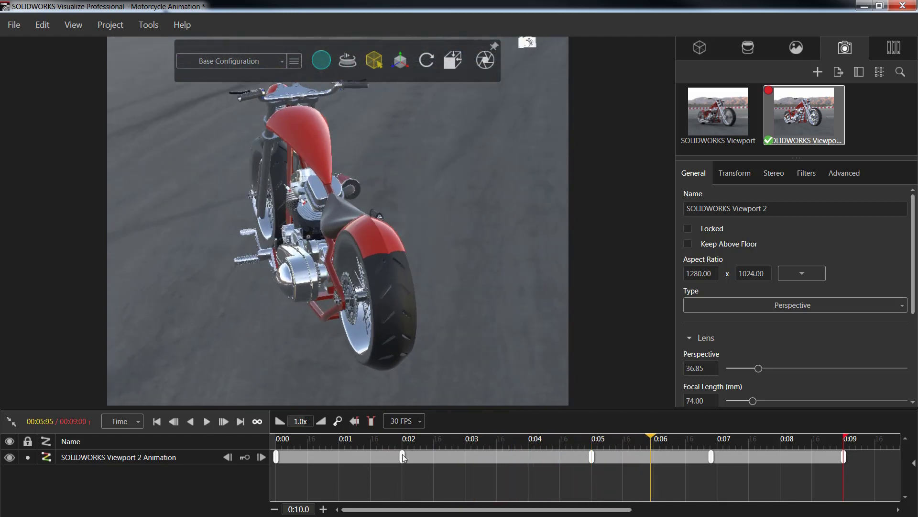
- Return to the 0:02 keyframe and zoom out until both wheels fit in frame
click(227, 458)
click(228, 458)
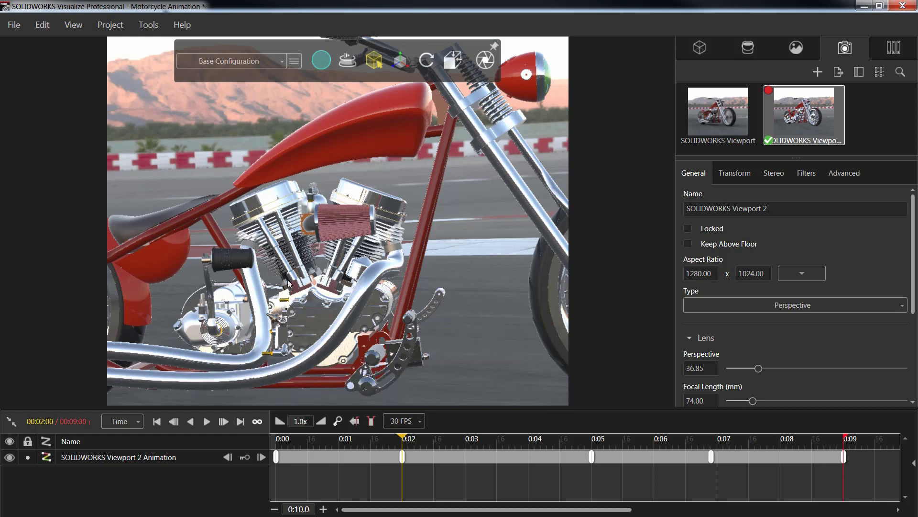
scroll(308, 251, down, 5)
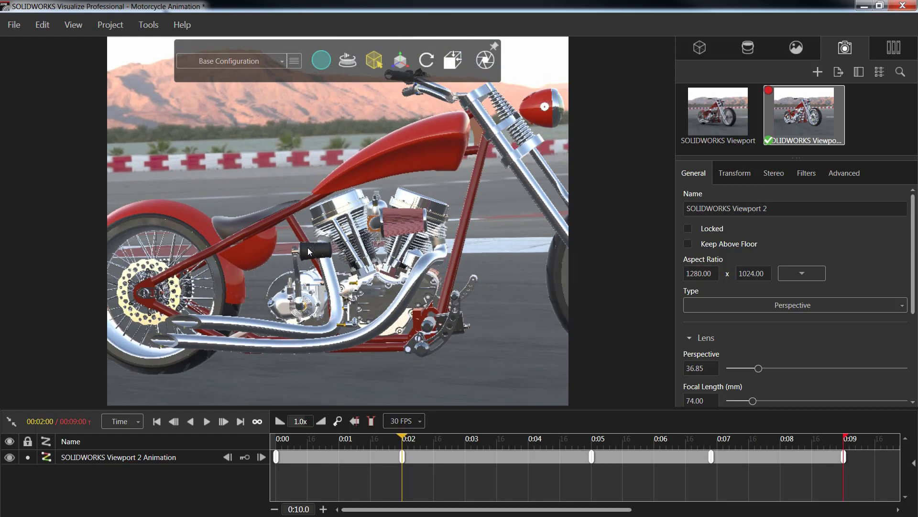
scroll(309, 251, down, 3)
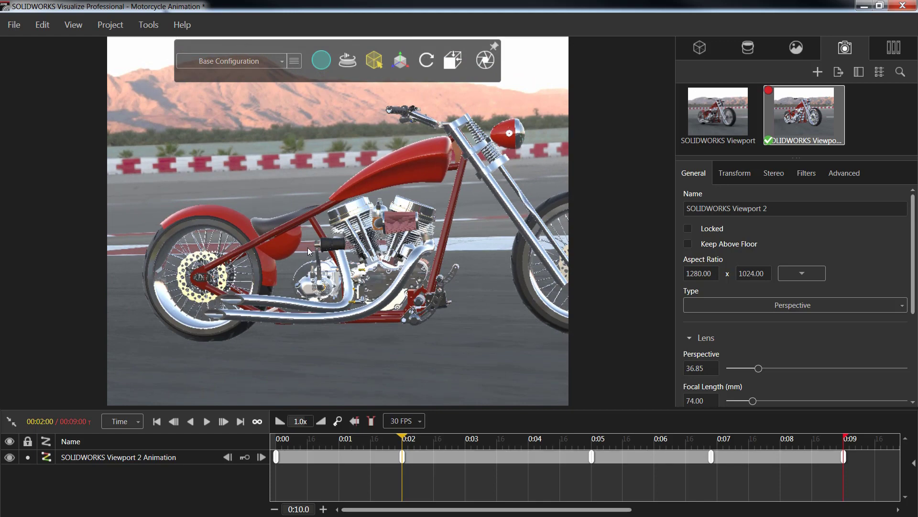
scroll(309, 251, down, 4)
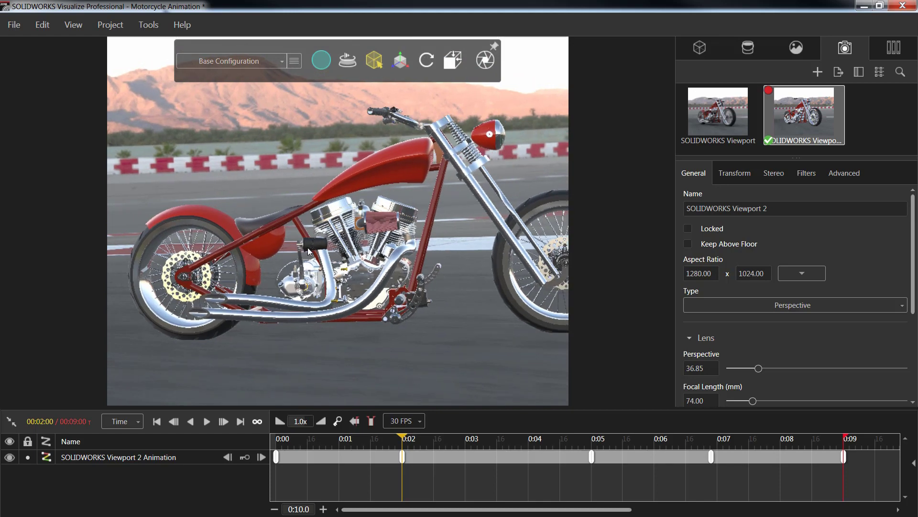
scroll(309, 251, down, 2)
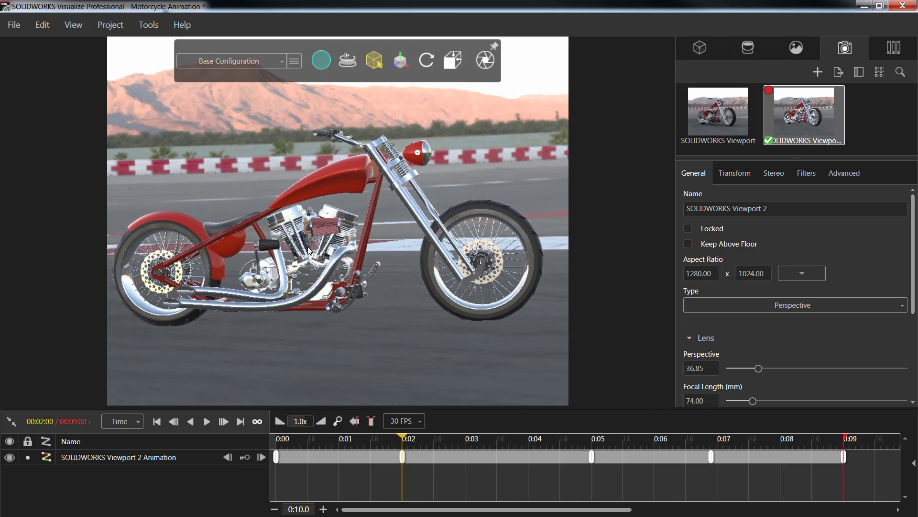
- Look through the original SOLIDWORKS Viewport camera and select the end keyframe on the flight path
click(709, 116)
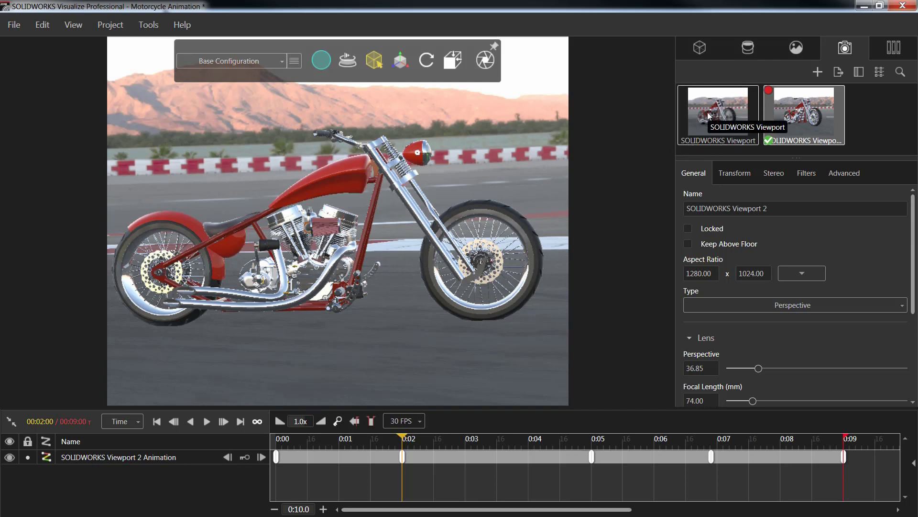
double_click(709, 116)
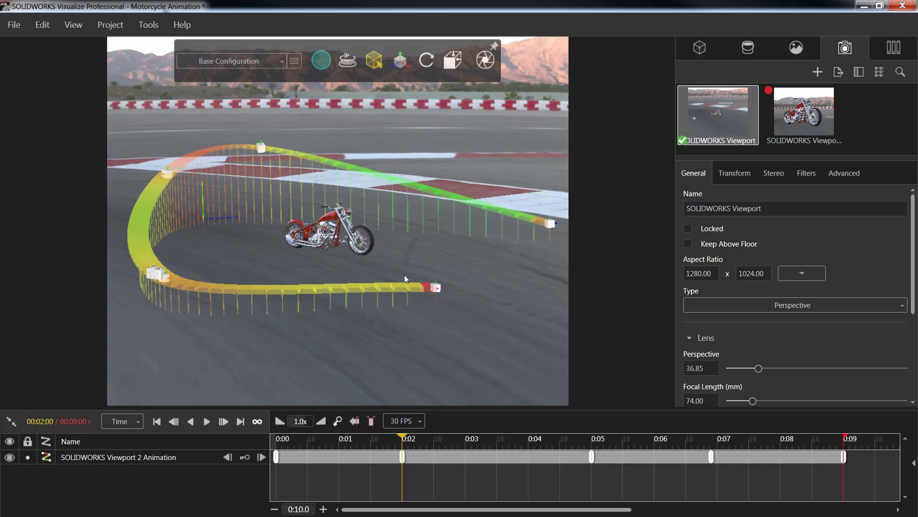
click(435, 289)
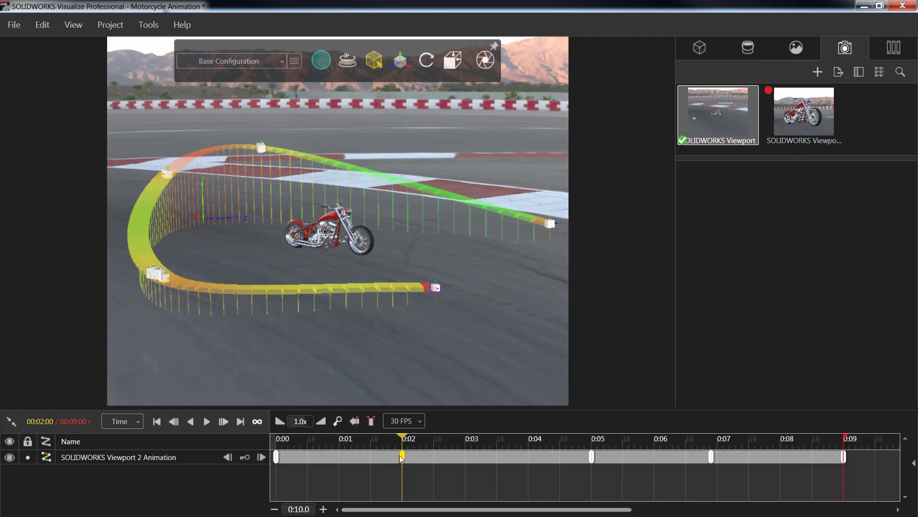
- Raise the Tension In of the 0:02 keyframe in Keyframe Properties
click(914, 462)
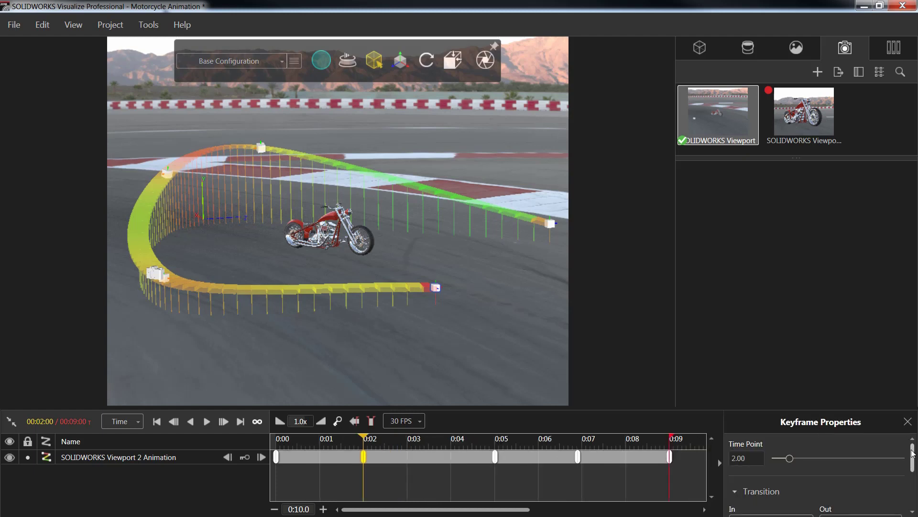
drag(912, 454, 912, 478)
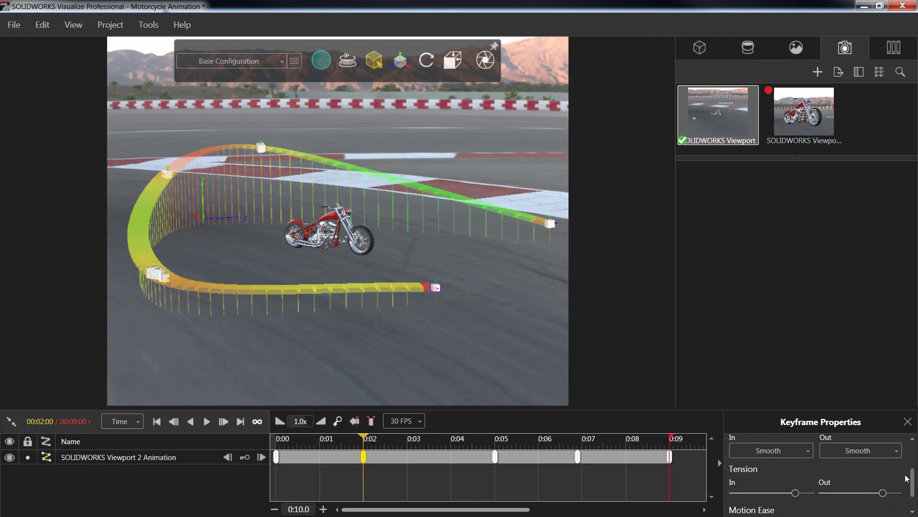
mouse_move(795, 492)
mouse_down()
mouse_move(760, 493)
mouse_move(812, 493)
mouse_up()
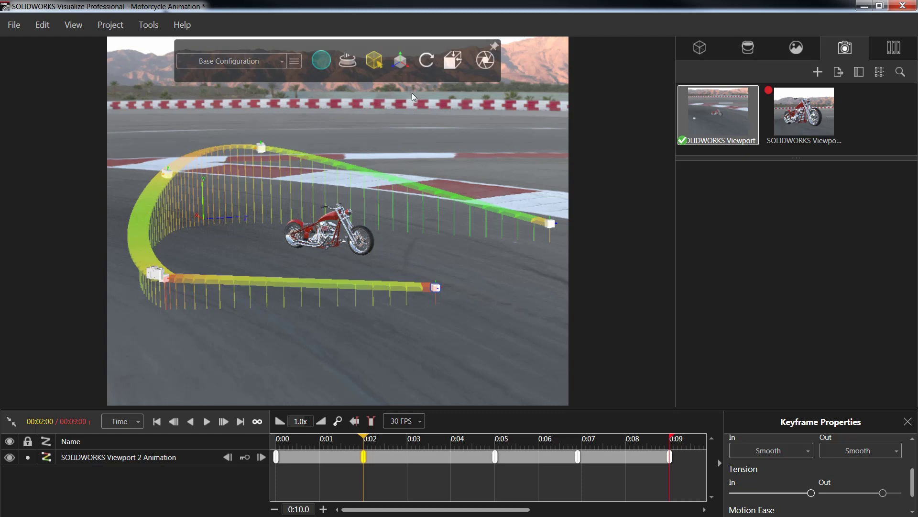
- Enable Object Manipulation and drag the keyframe gizmo's blue axis to shift the camera sideways
click(403, 64)
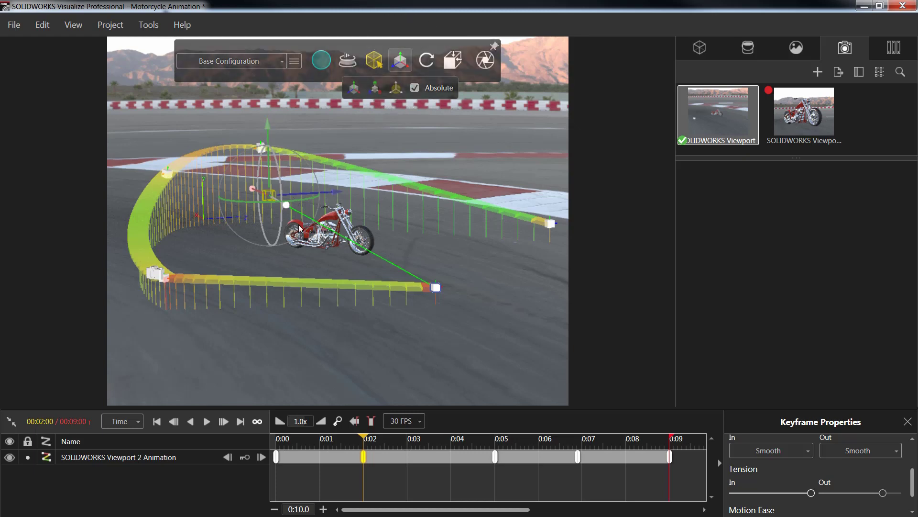
scroll(275, 184, down, 3)
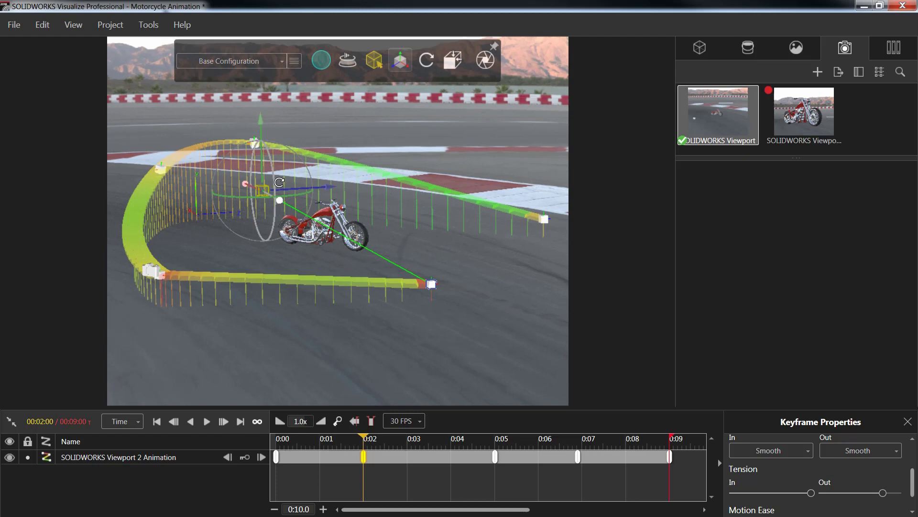
scroll(268, 170, up, 2)
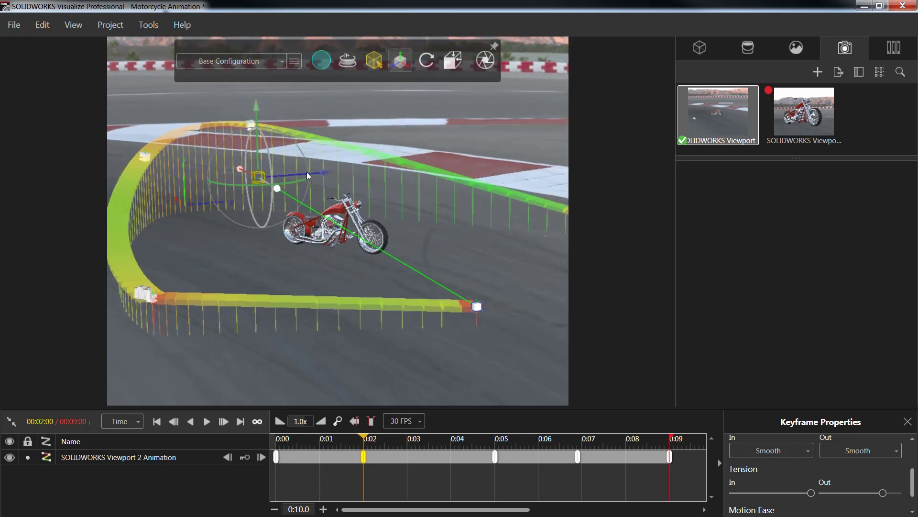
mouse_move(326, 176)
mouse_down()
mouse_move(314, 186)
mouse_move(331, 173)
mouse_up()
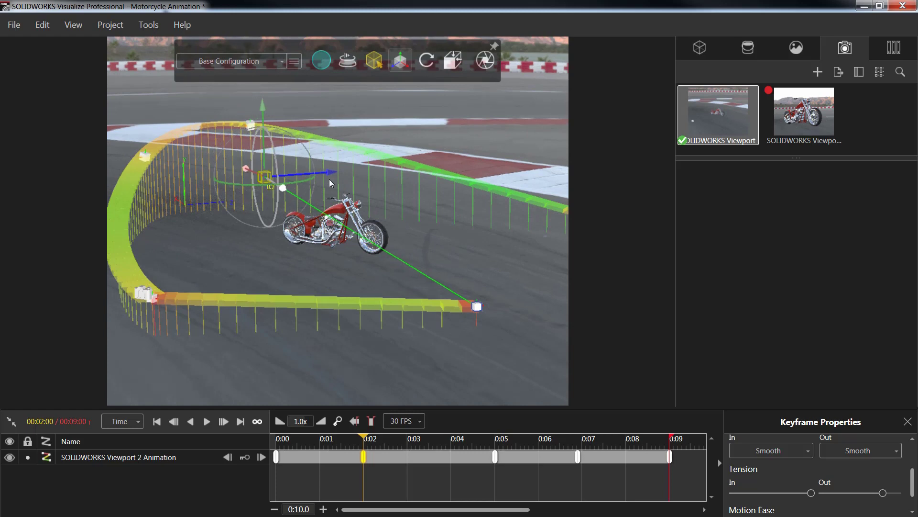
- Switch back to SOLIDWORKS Viewport 2, preview the flyover, and open Output Tools
double_click(803, 115)
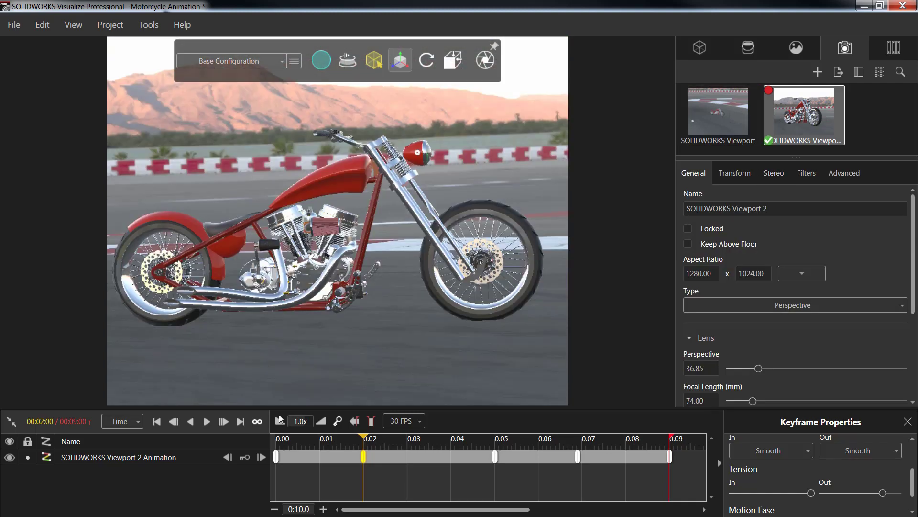
click(209, 426)
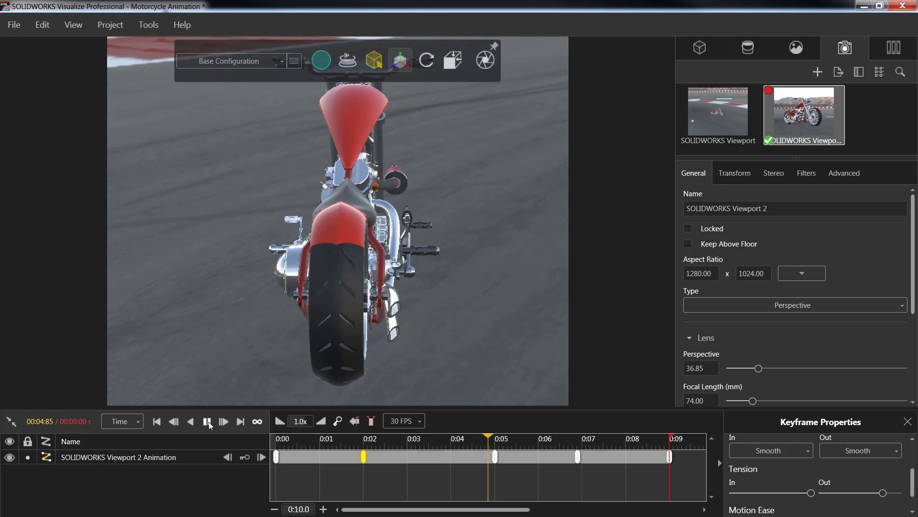
click(207, 421)
click(488, 59)
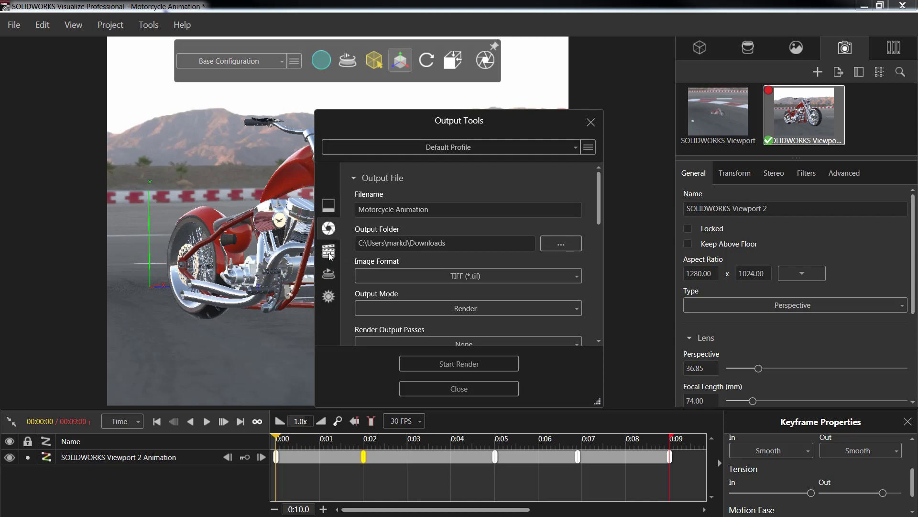
- On the Animation page, choose MPEG-4 (*.mp4) as the movie format and close Output Tools
click(329, 252)
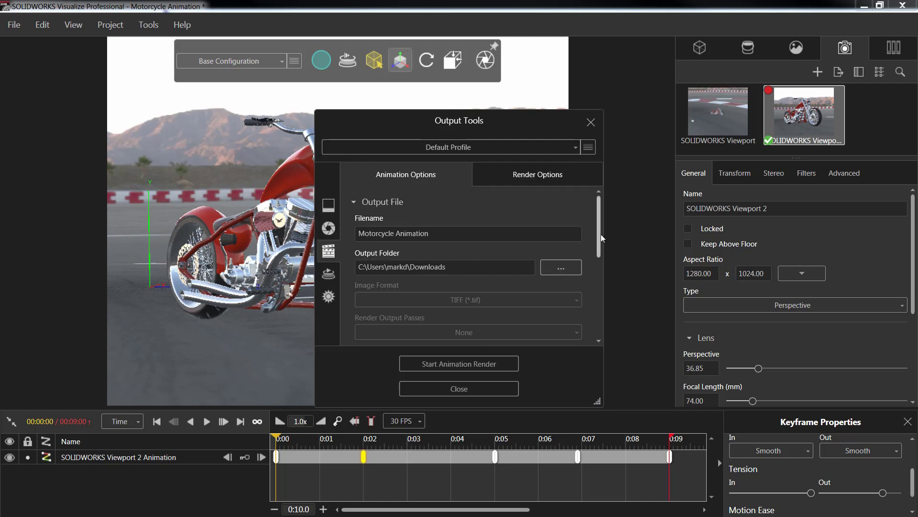
scroll(550, 232, down, 1)
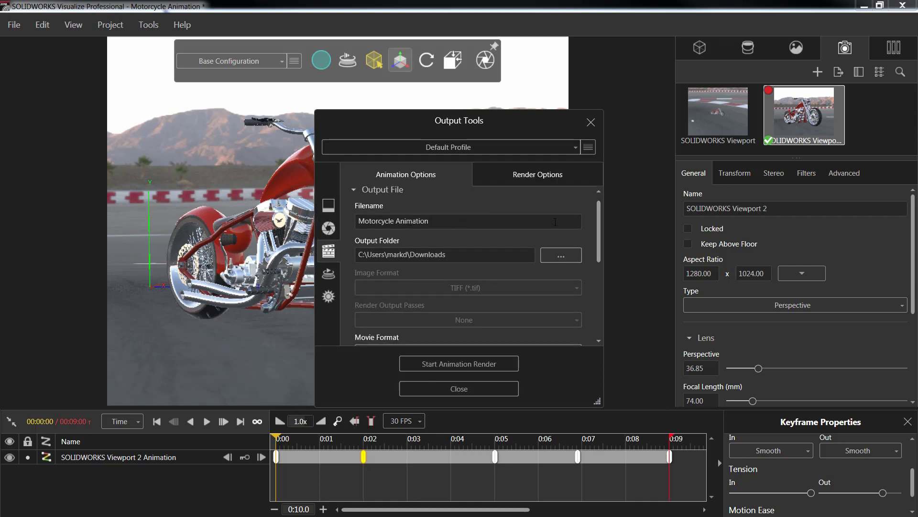
scroll(591, 233, down, 5)
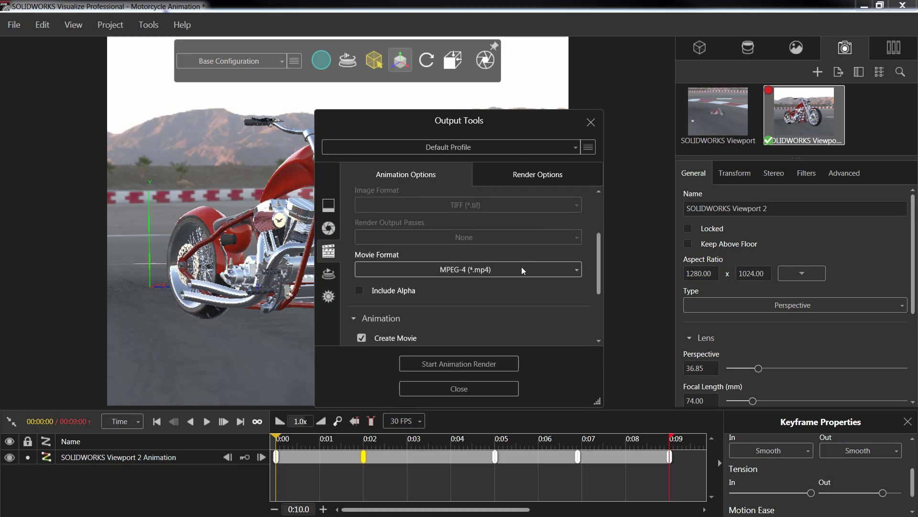
click(522, 272)
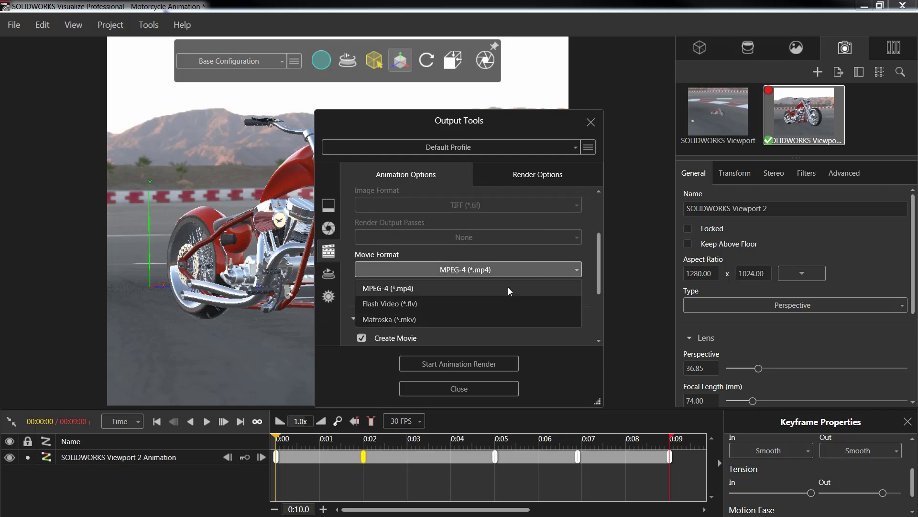
click(592, 295)
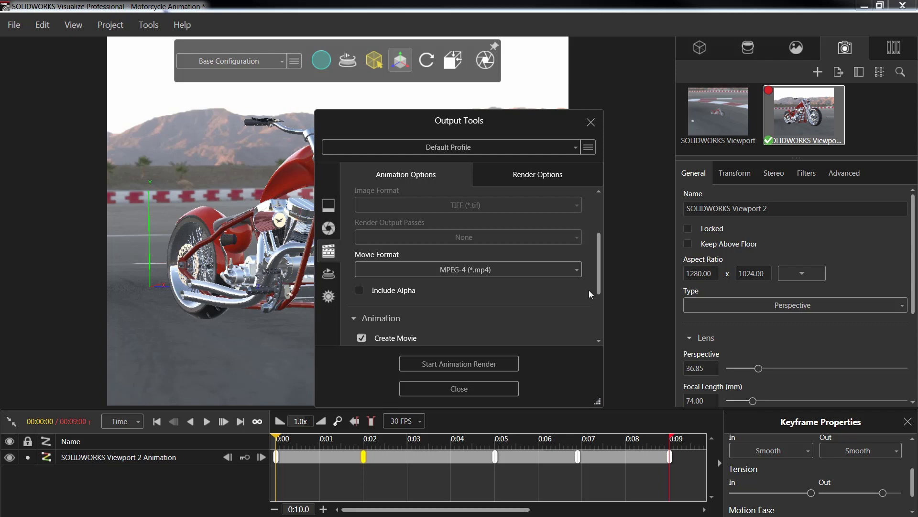
click(592, 123)
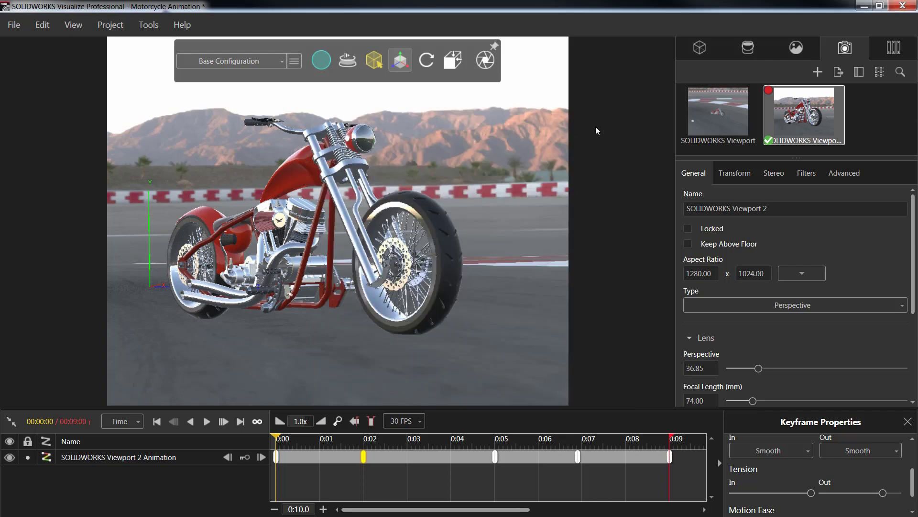